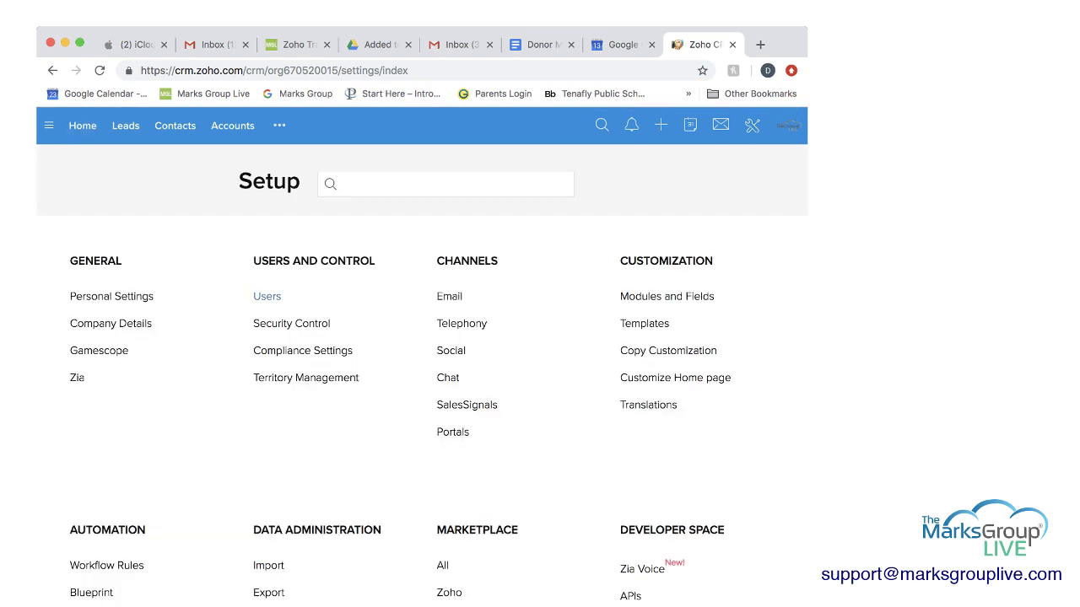
Step: Open the CRM Users list under Setup
{"action": "left_click", "coordinate": [267, 296]}
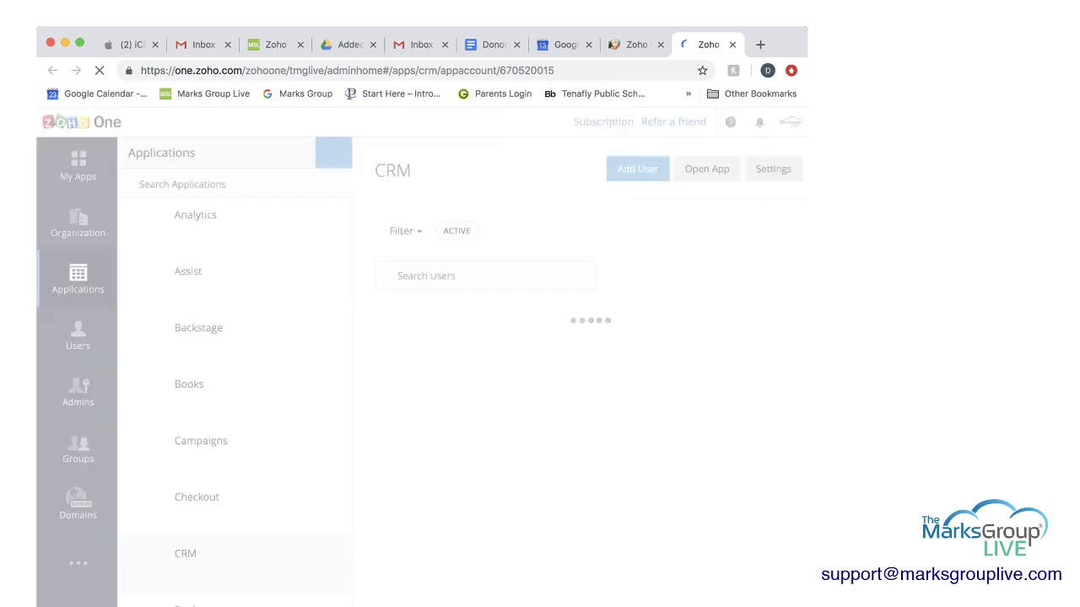
Step: Start a Create new User entry and fill in the user's first name, last name and e-mail address
{"action": "left_click", "coordinate": [411, 199]}
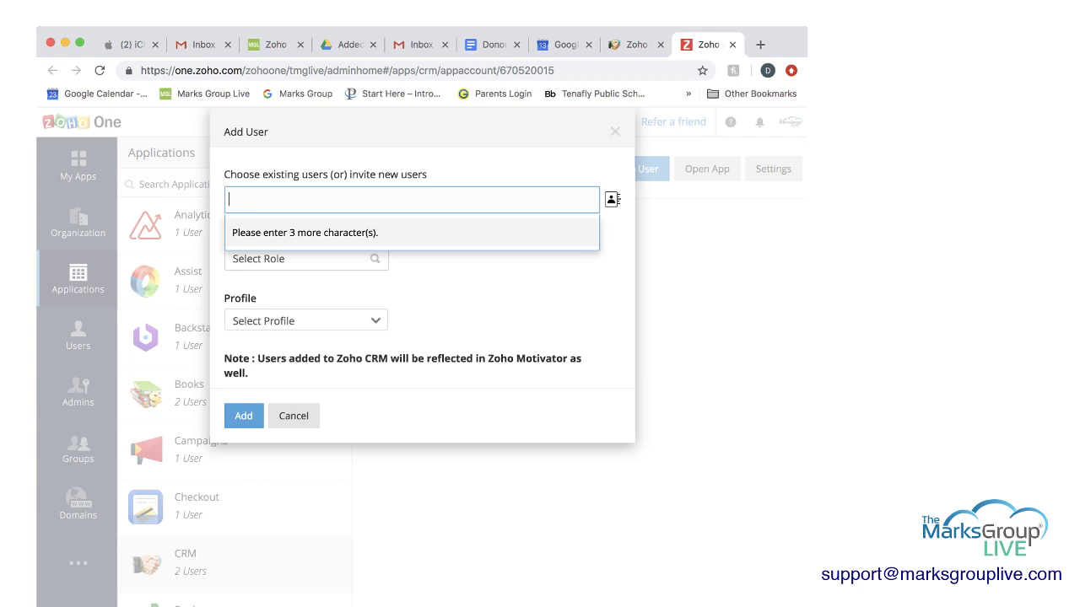
{"action": "type", "text": "dena"}
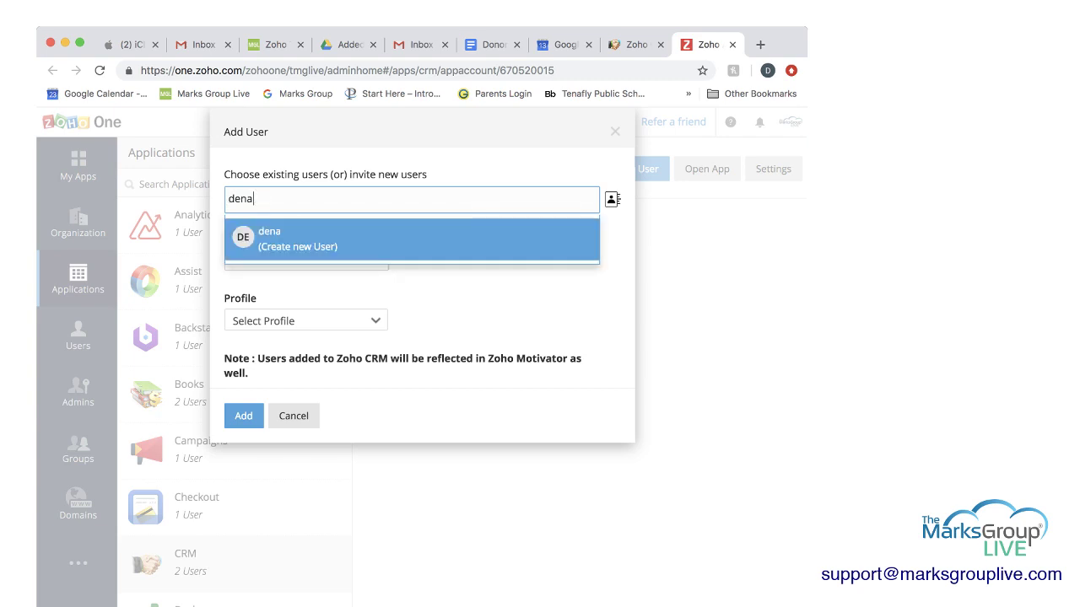
{"action": "key", "text": "Return"}
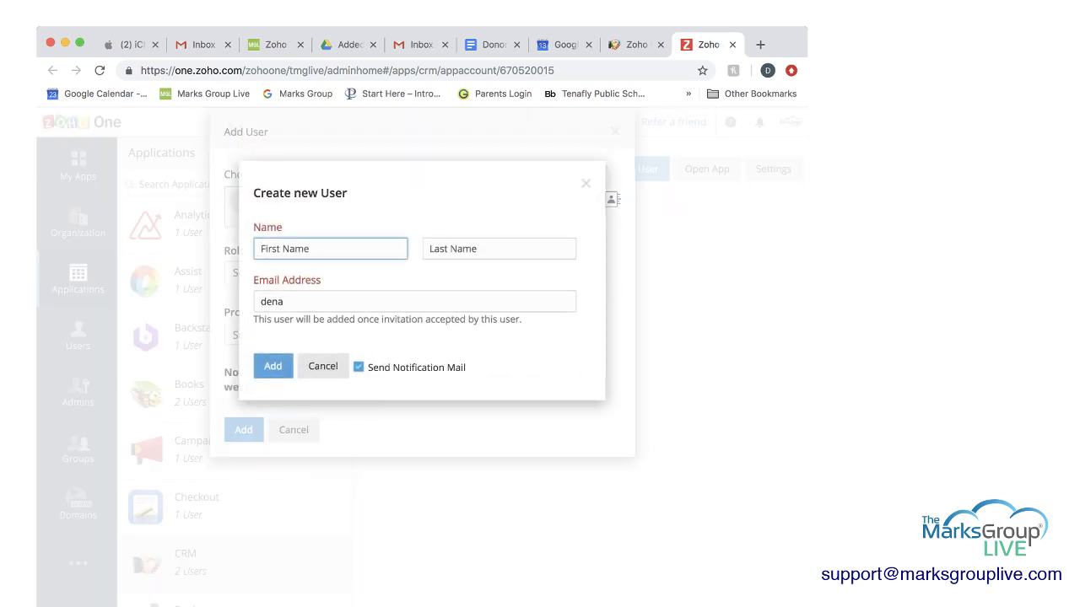
{"action": "key", "text": "Tab"}
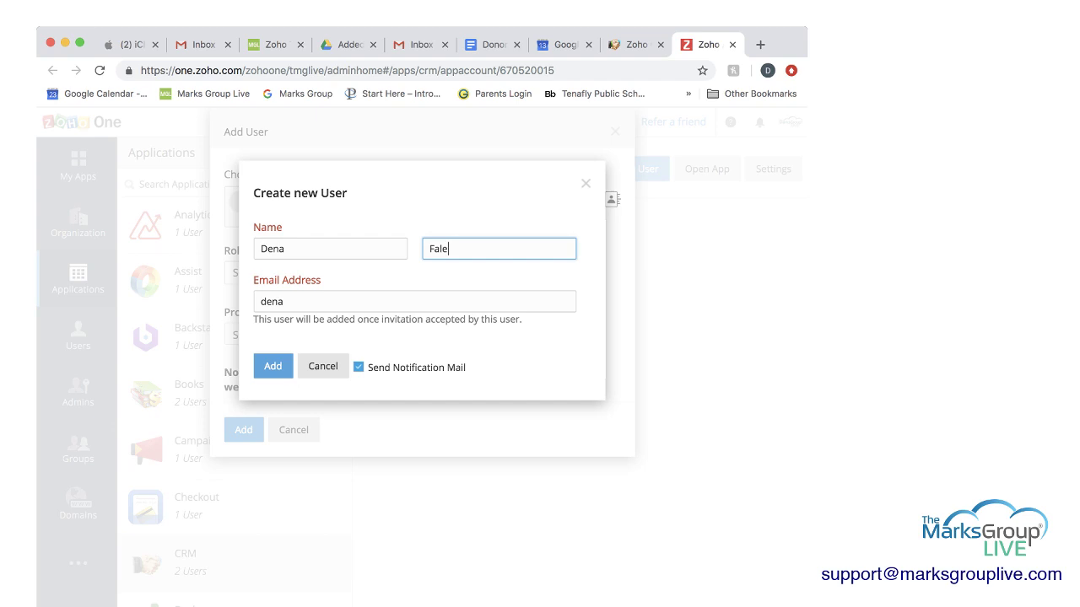
{"action": "key", "text": "Tab"}
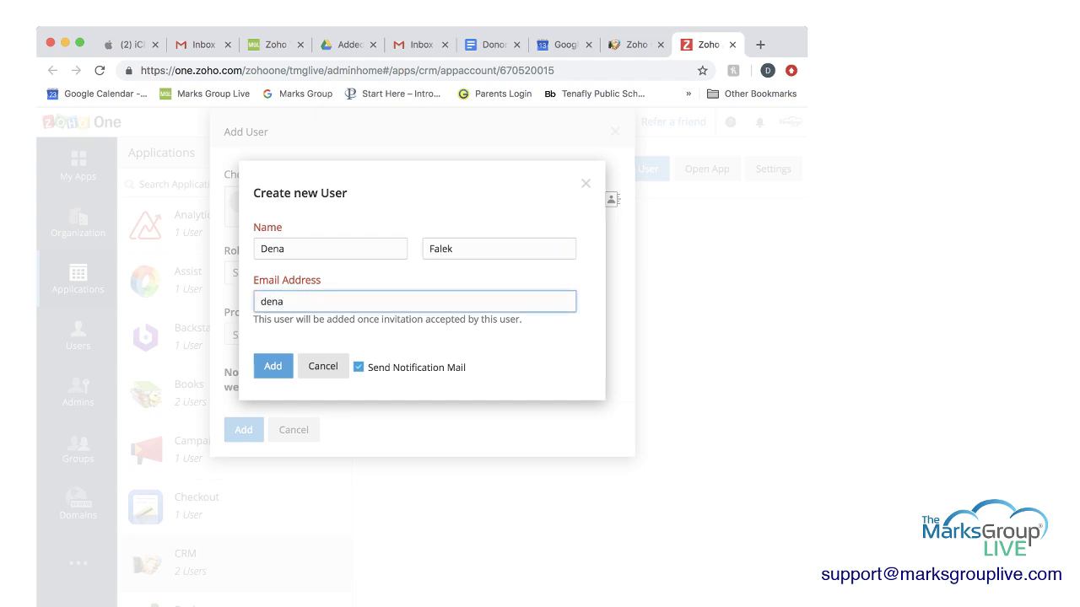
Step: Confirm the new user's details and scroll through the Add User form to its Role field
{"action": "key", "text": "Return"}
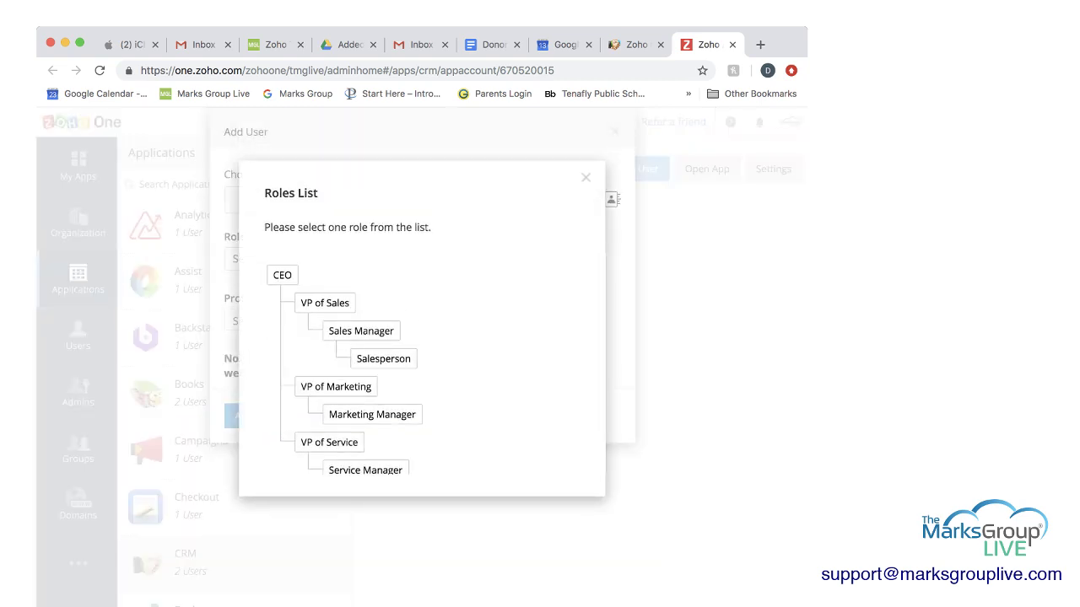
{"action": "scroll", "coordinate": [429, 366], "scroll_direction": "down", "scroll_amount": 1}
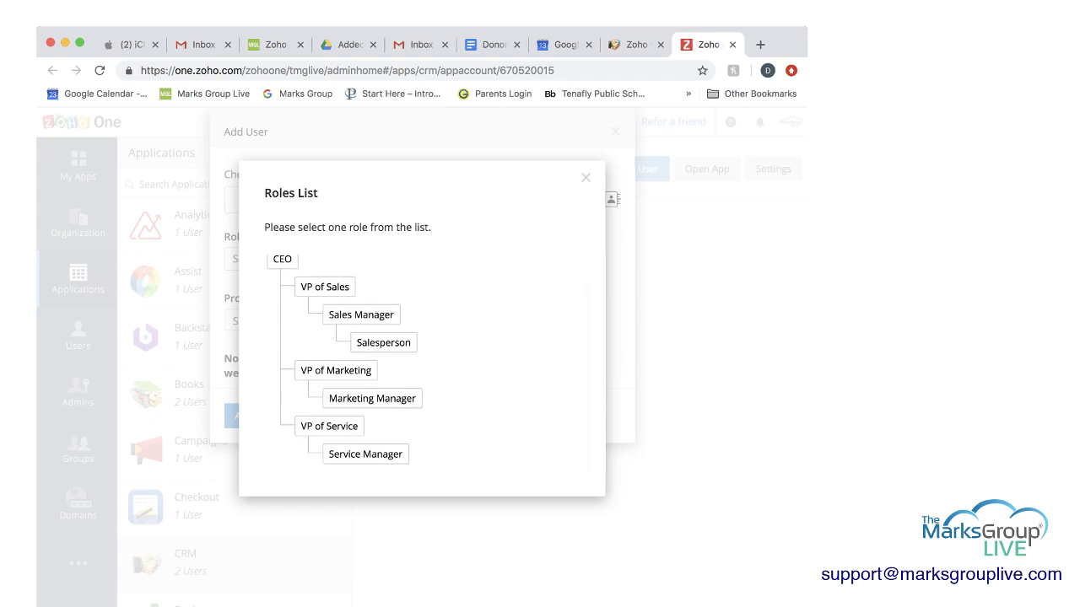
{"action": "scroll", "coordinate": [429, 365], "scroll_direction": "up", "scroll_amount": 1}
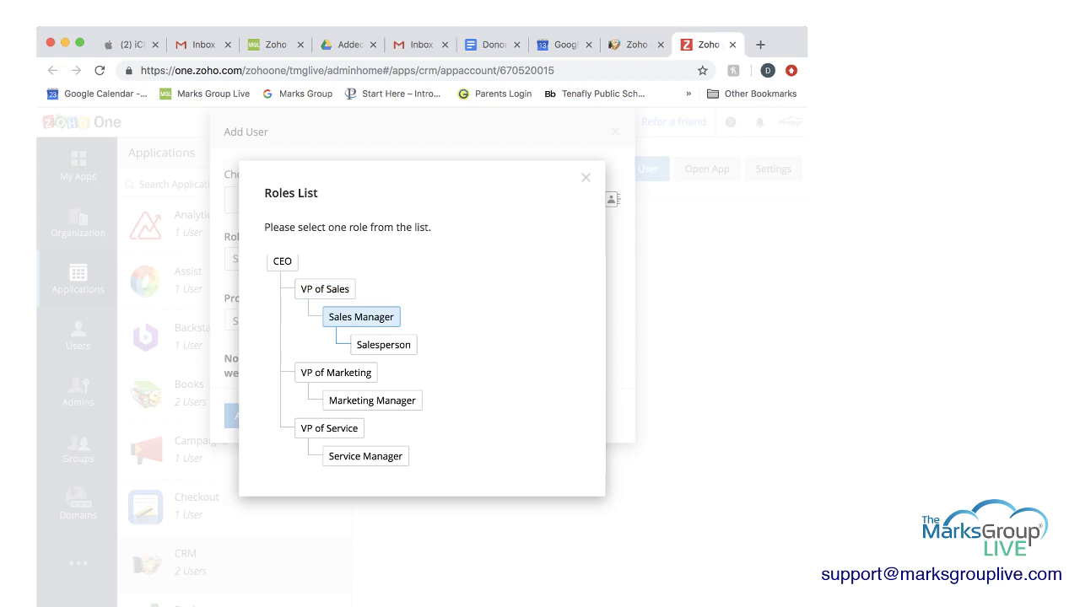
{"action": "scroll", "coordinate": [384, 344], "scroll_direction": "down", "scroll_amount": 1}
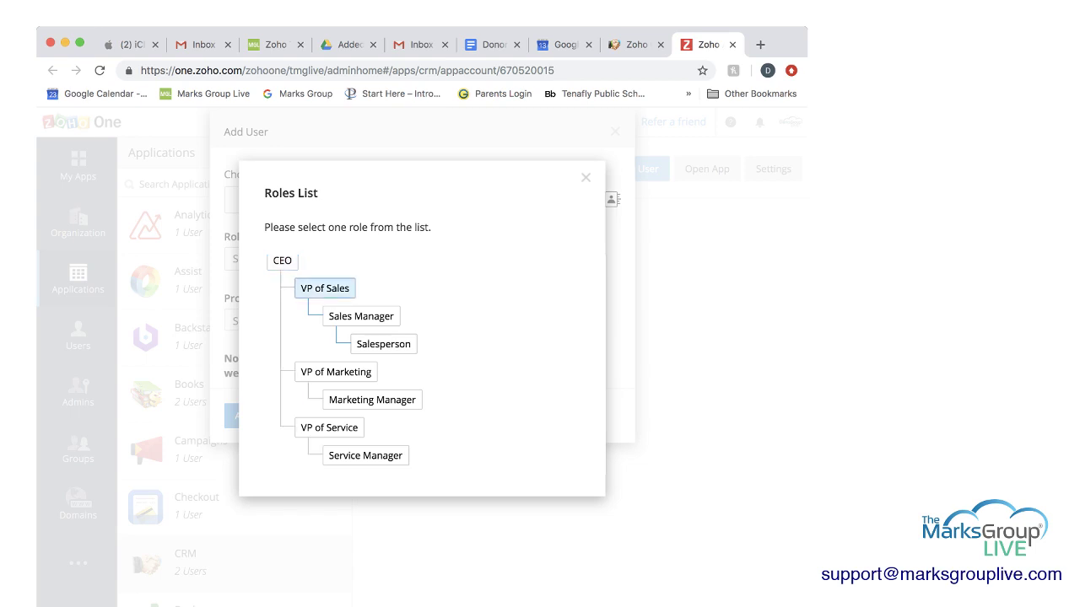
{"action": "scroll", "coordinate": [421, 363], "scroll_direction": "down", "scroll_amount": 1}
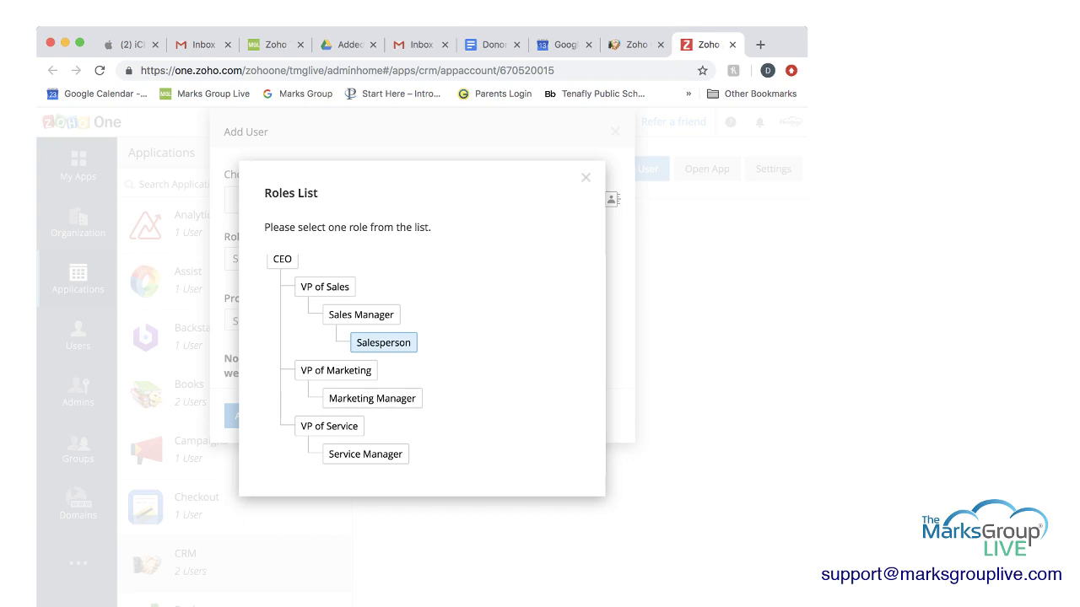
Step: Choose Salesperson from the Roles List and Standard from the Profile dropdown
{"action": "left_click", "coordinate": [383, 342]}
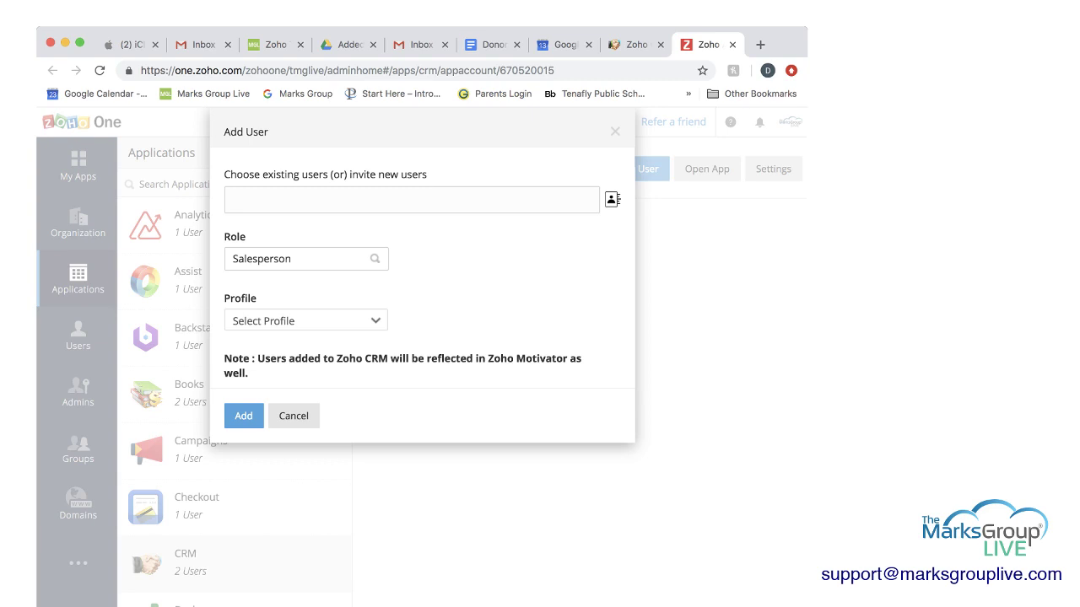
{"action": "left_click", "coordinate": [305, 320]}
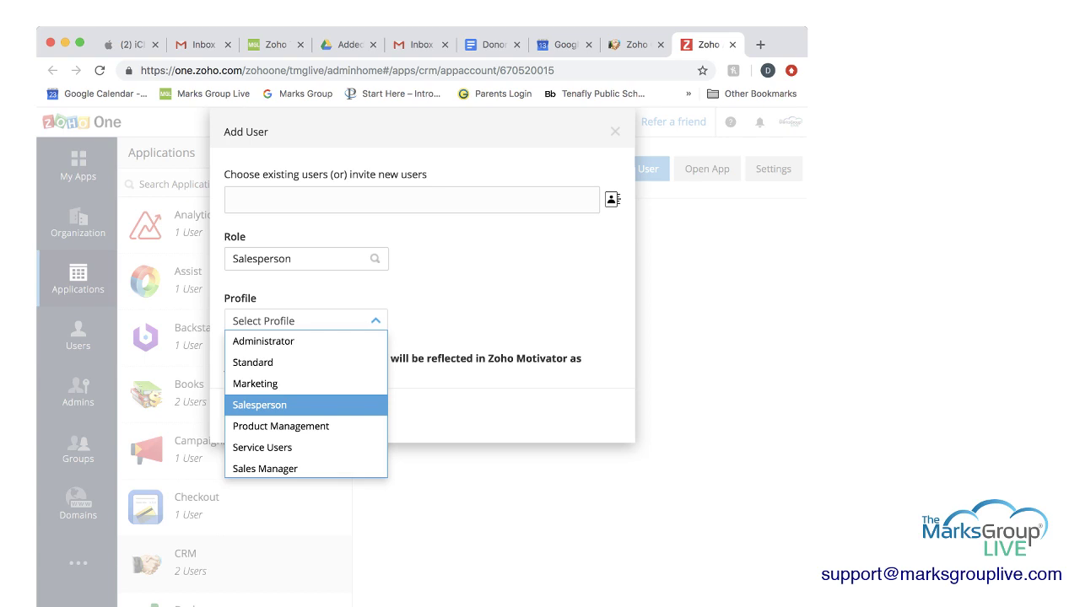
{"action": "key", "text": "Up"}
{"action": "key", "text": "Up"}
{"action": "key", "text": "Up"}
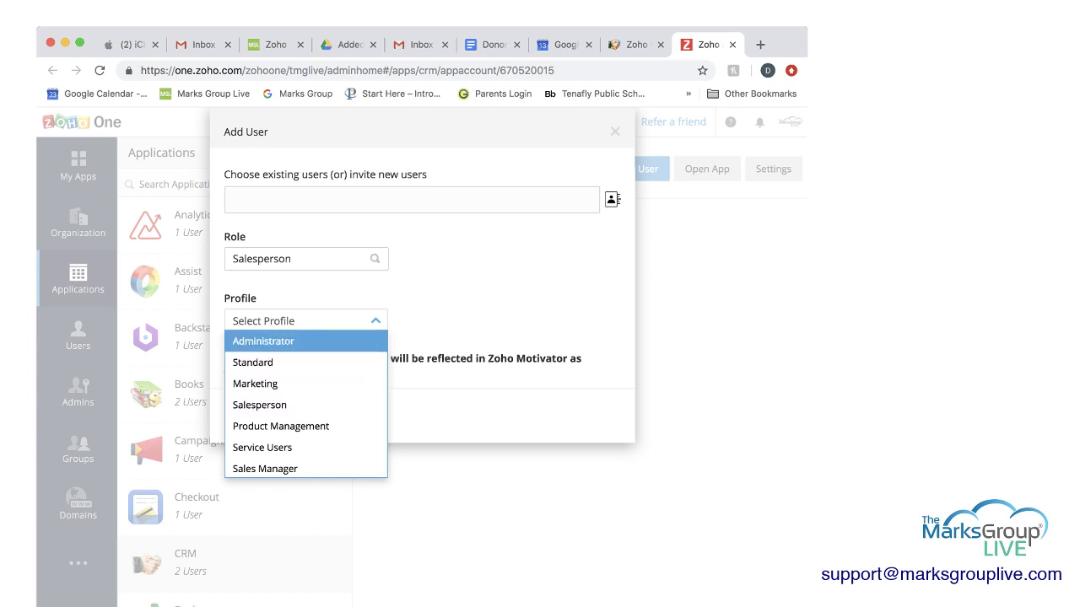
{"action": "key", "text": "Down"}
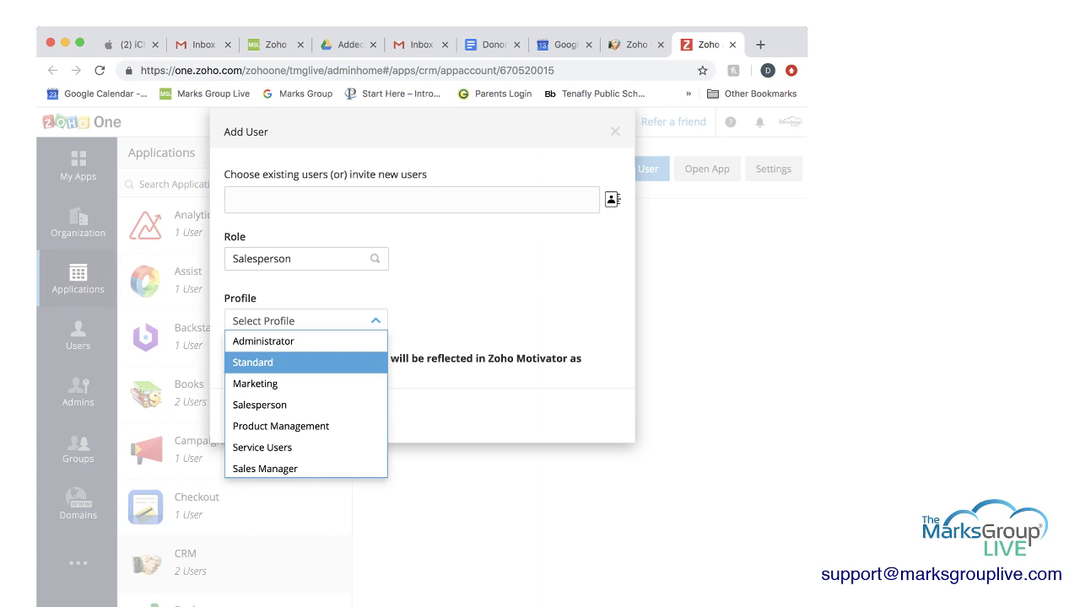
{"action": "key", "text": "Return"}
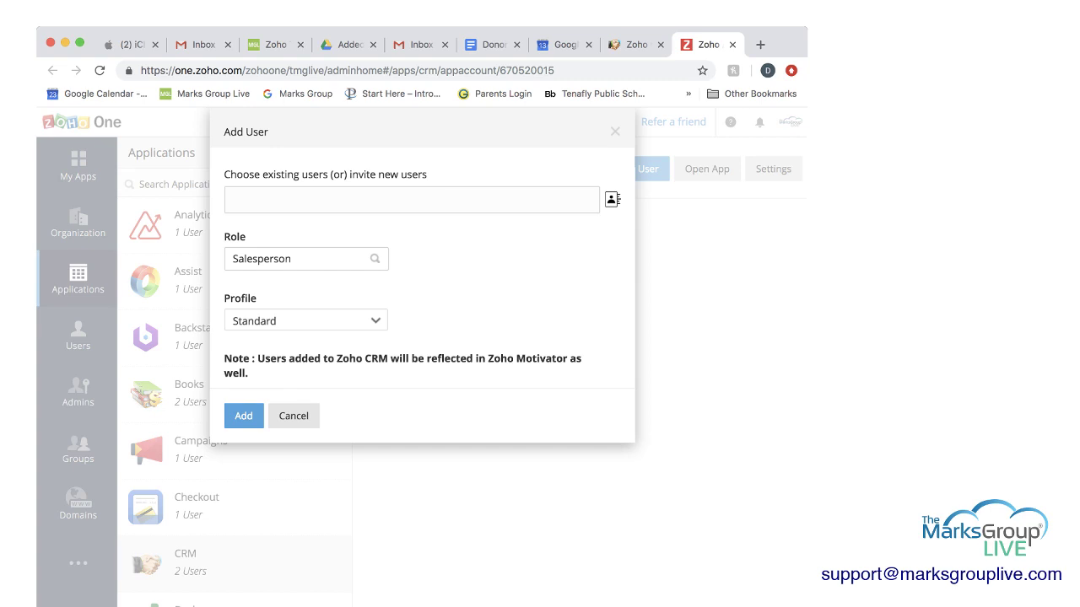
Step: Return to the Zoho CRM Users setup and view the other active user's details
{"action": "left_click", "coordinate": [629, 44]}
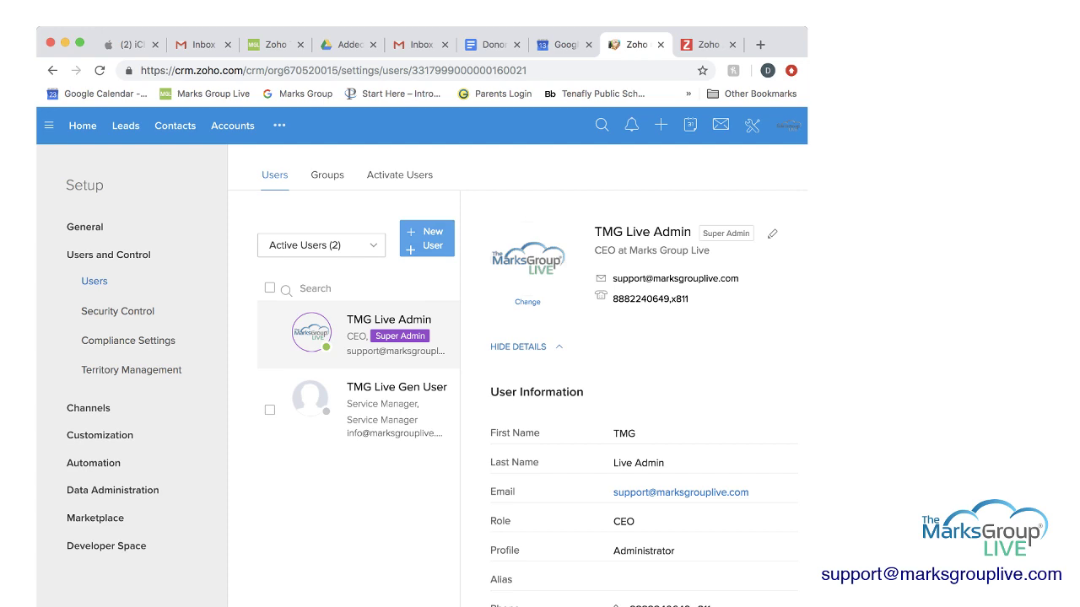
{"action": "left_click", "coordinate": [371, 409]}
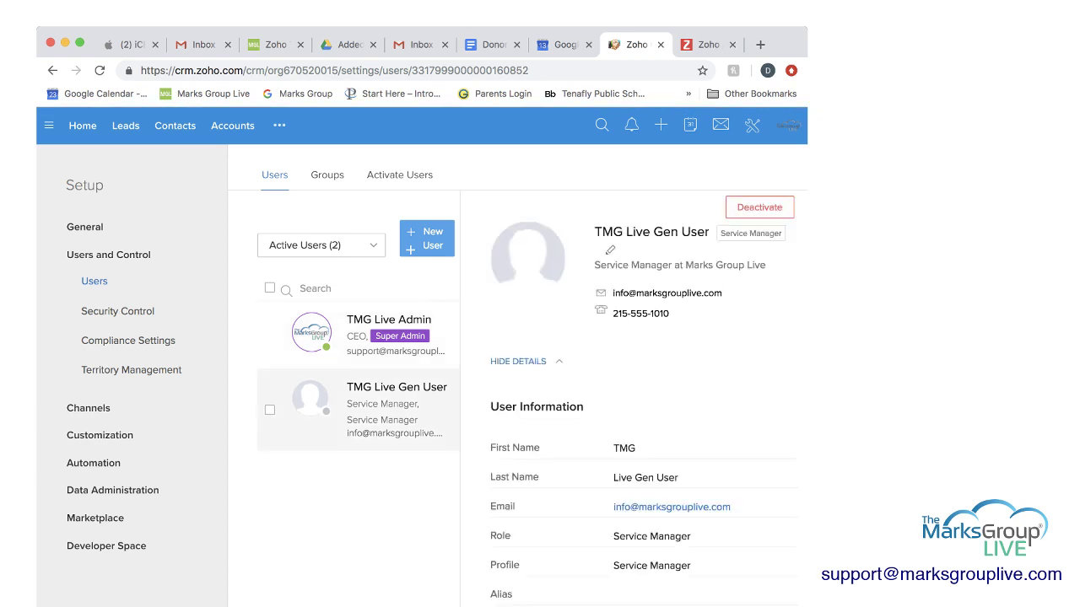
{"action": "scroll", "coordinate": [643, 405], "scroll_direction": "down", "scroll_amount": 10}
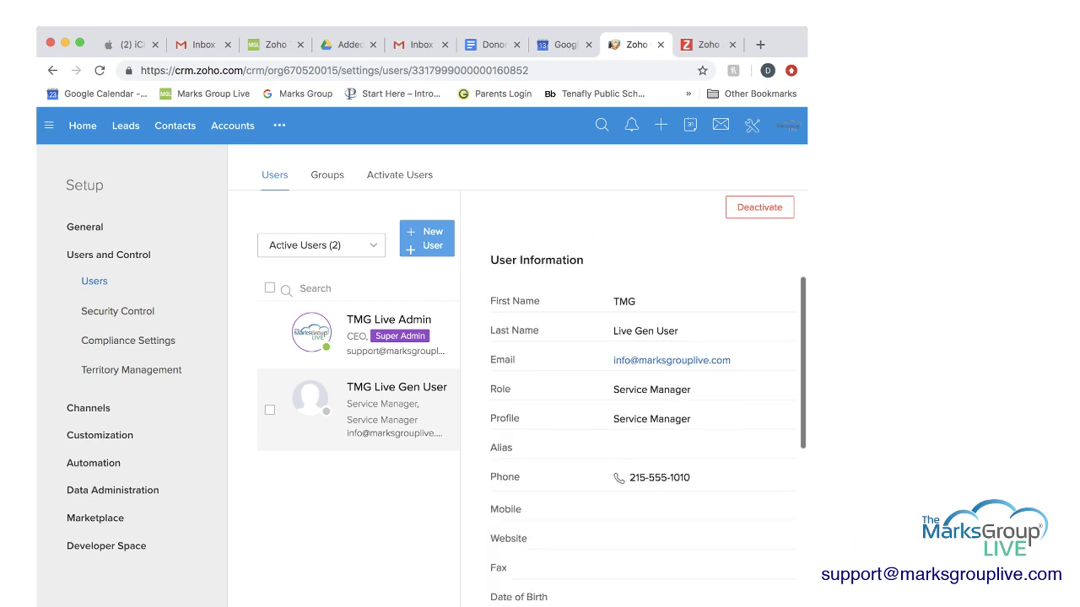
{"action": "scroll", "coordinate": [643, 405], "scroll_direction": "up", "scroll_amount": 10}
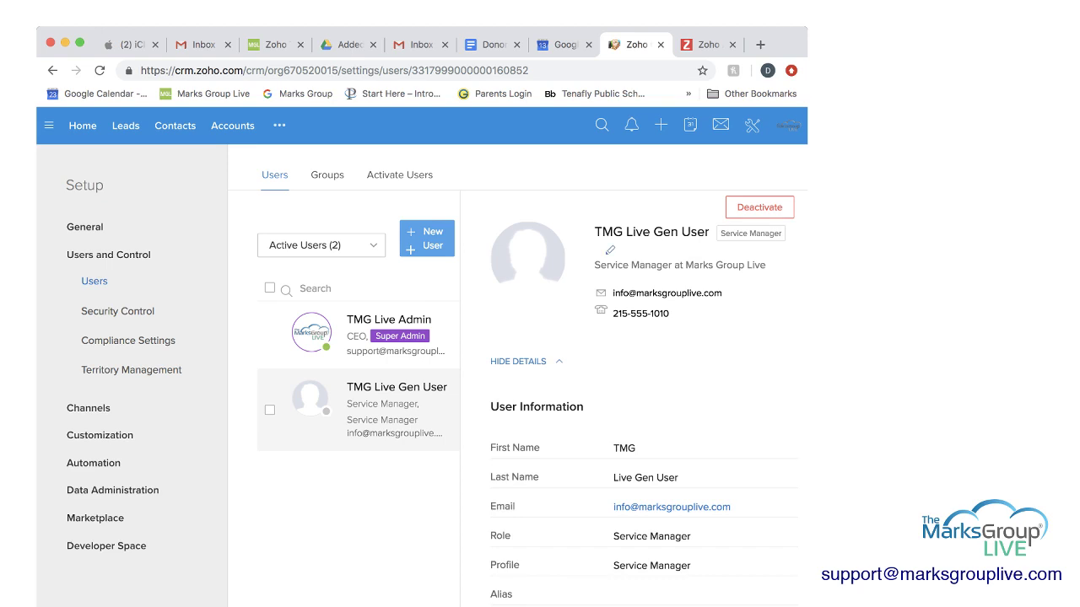
Step: In the Edit User form, set Street under Address Information to 123 Main Street and save
{"action": "left_click", "coordinate": [610, 250]}
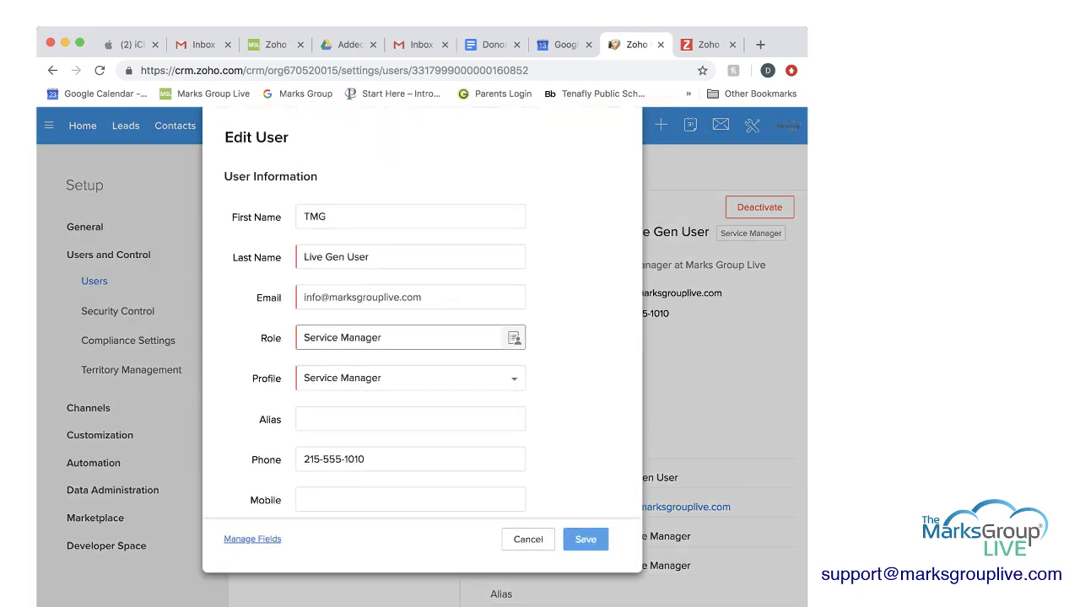
{"action": "scroll", "coordinate": [410, 338], "scroll_direction": "down", "scroll_amount": 5}
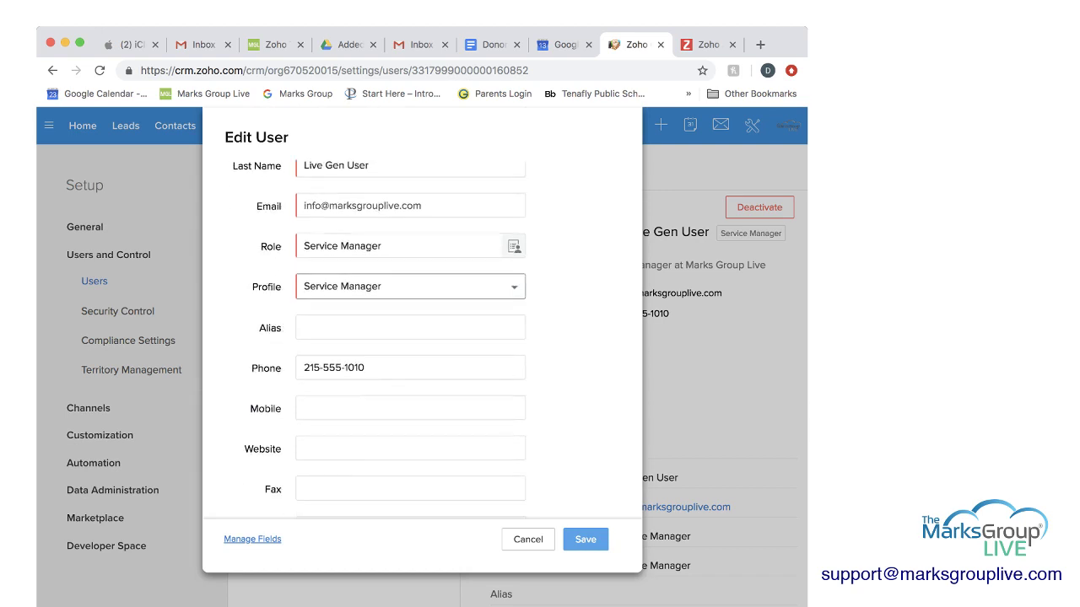
{"action": "scroll", "coordinate": [410, 368], "scroll_direction": "down", "scroll_amount": 1}
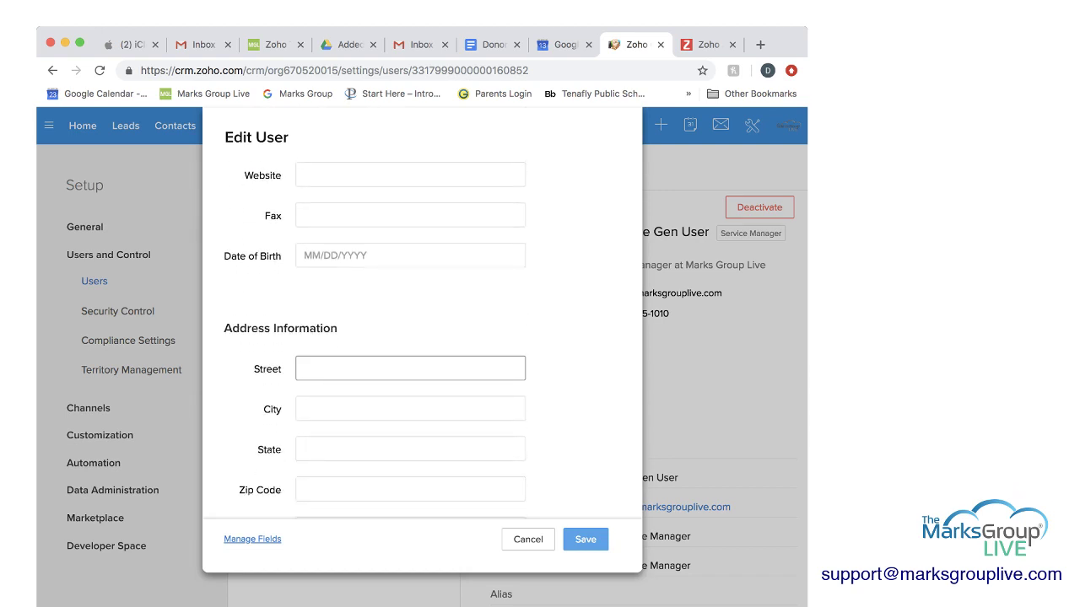
{"action": "left_click", "coordinate": [410, 368]}
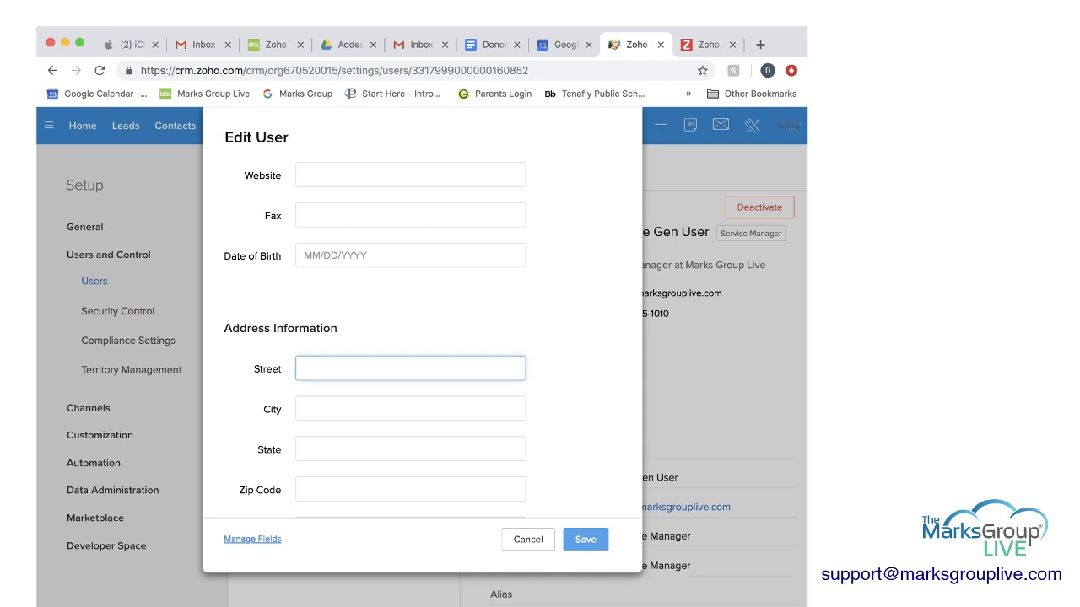
{"action": "type", "text": "123 Main Street"}
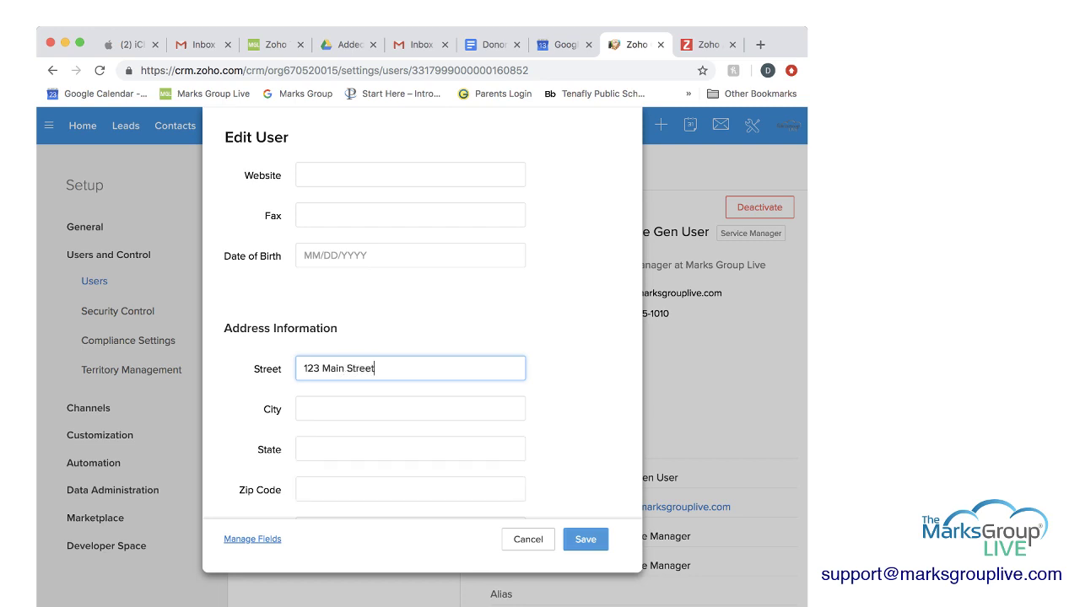
{"action": "left_click", "coordinate": [585, 539]}
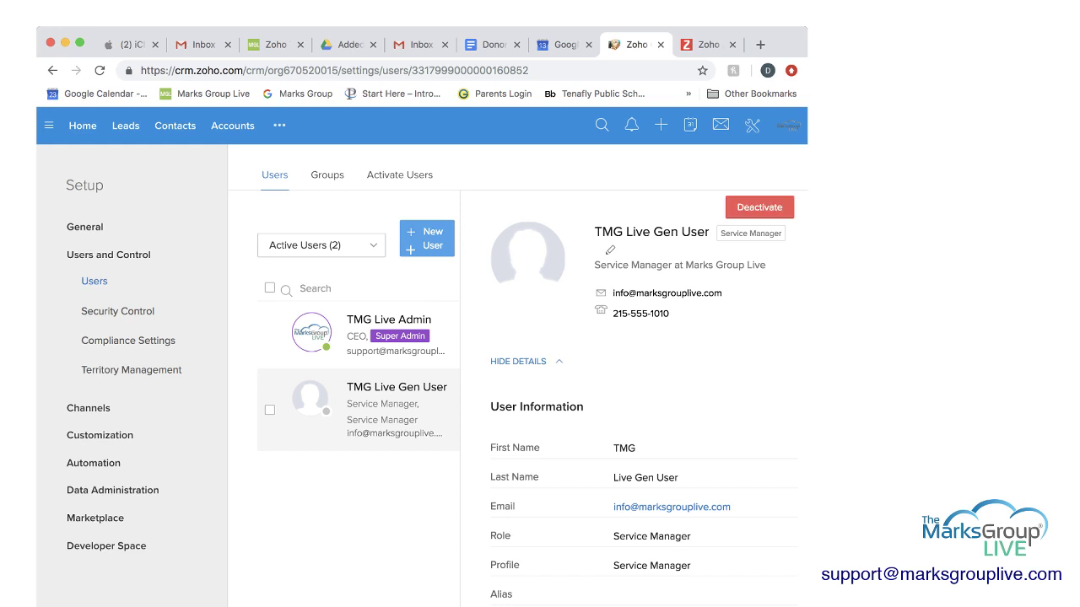
{"action": "left_click", "coordinate": [759, 207]}
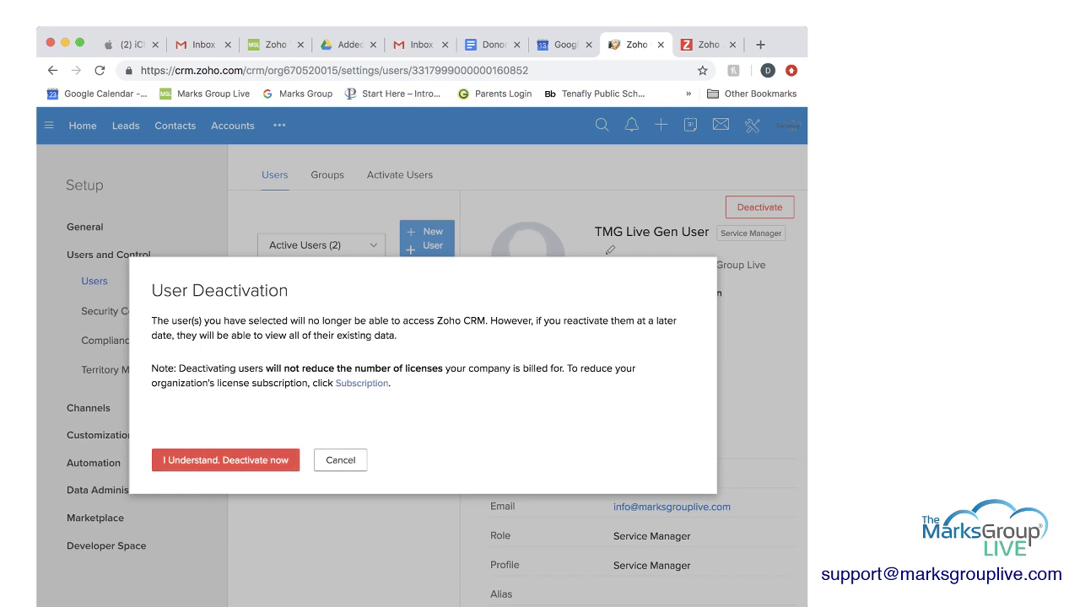
{"action": "left_click", "coordinate": [340, 459]}
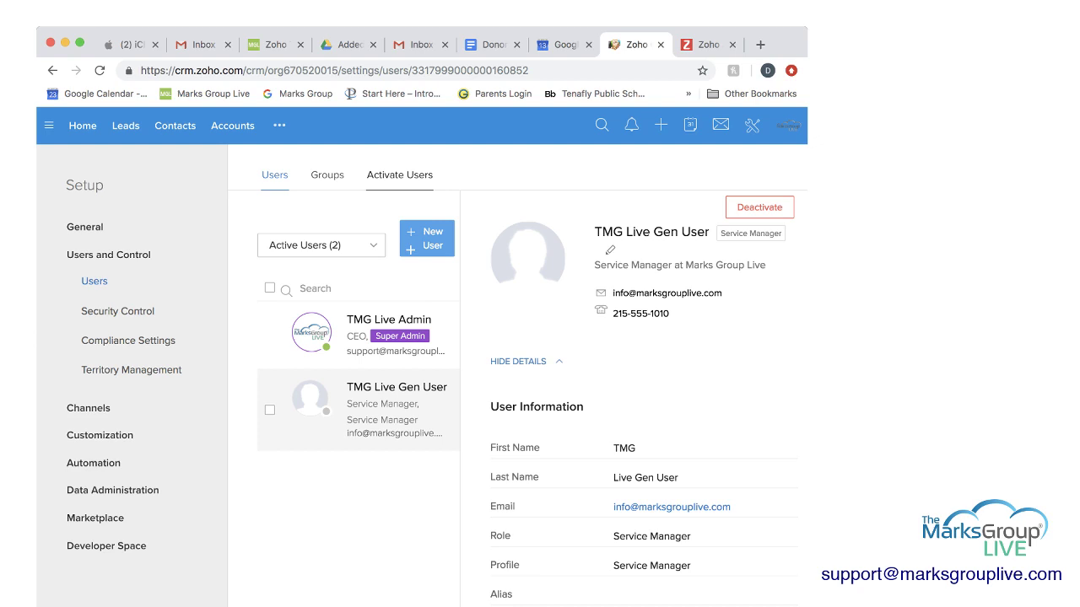
{"action": "left_click", "coordinate": [399, 175]}
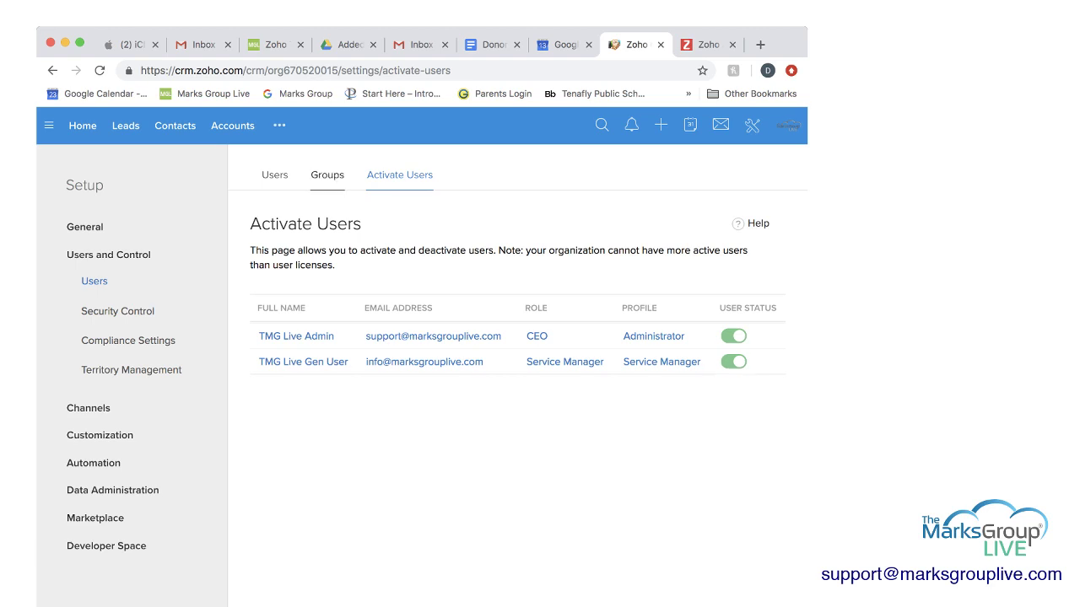
{"action": "left_click", "coordinate": [274, 175]}
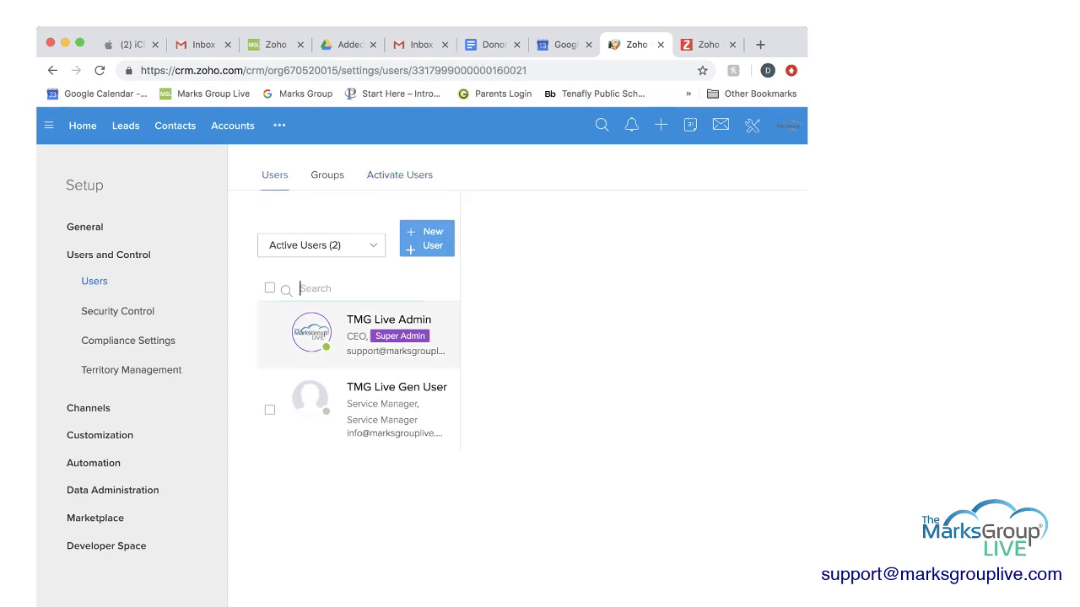
{"action": "left_click", "coordinate": [396, 396]}
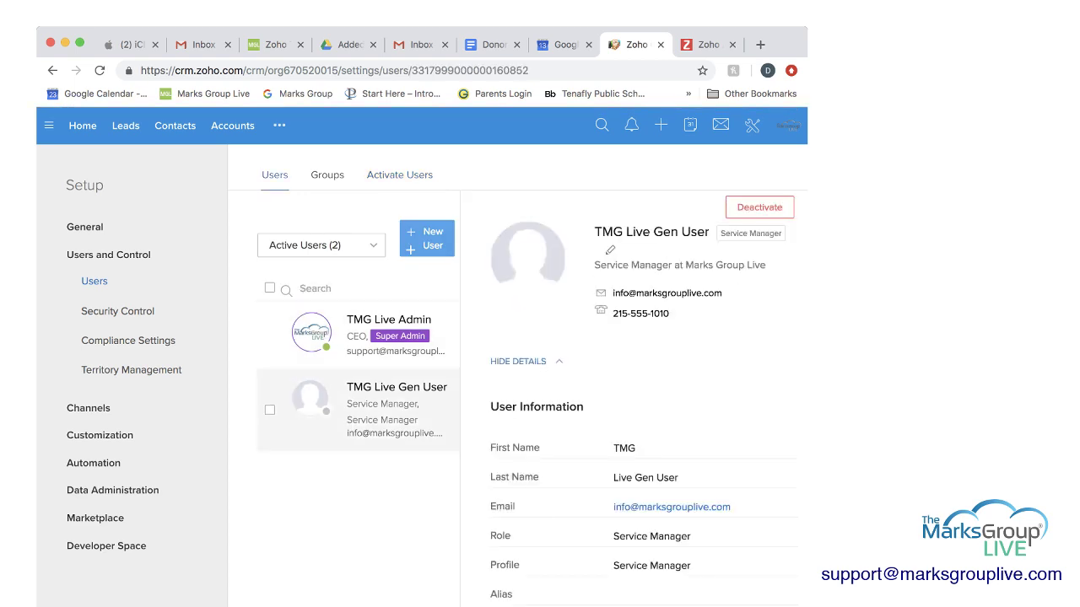
{"action": "scroll", "coordinate": [643, 396], "scroll_direction": "down", "scroll_amount": 10}
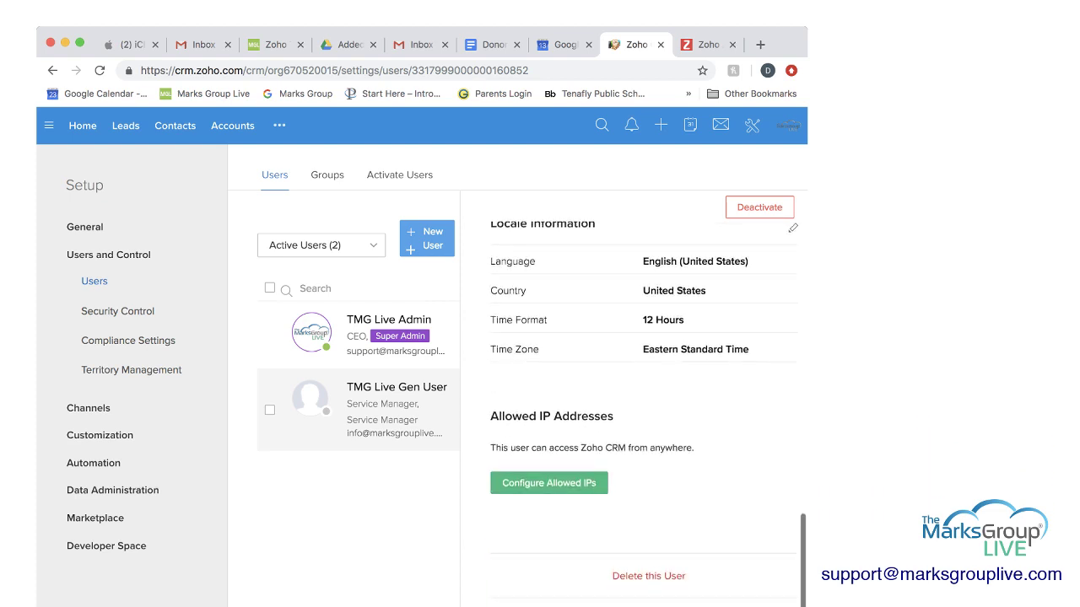
{"action": "scroll", "coordinate": [531, 396], "scroll_direction": "down", "scroll_amount": 2}
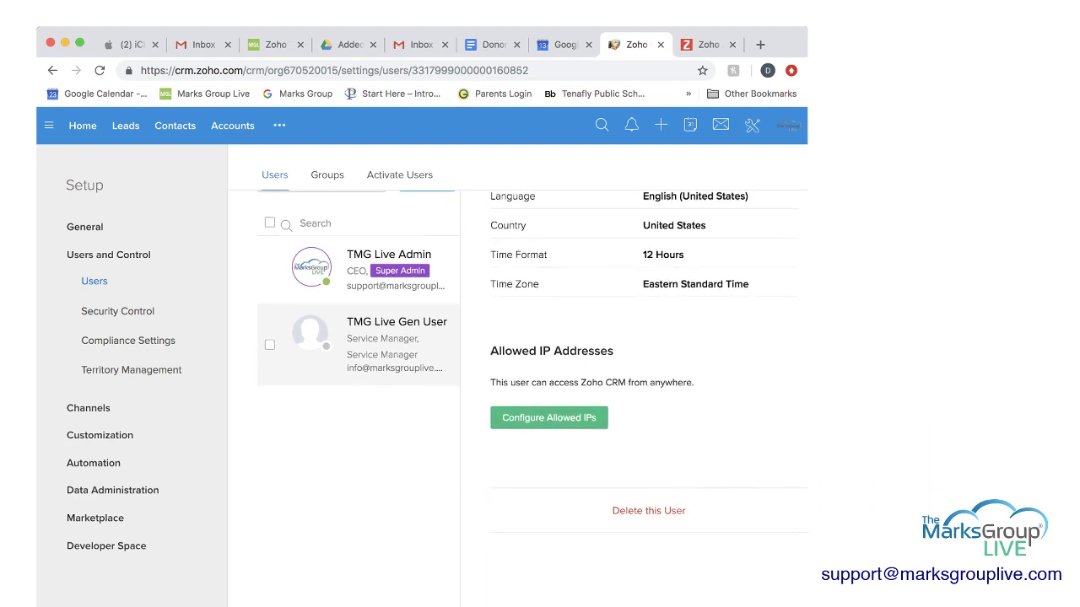
{"action": "left_click", "coordinate": [648, 511]}
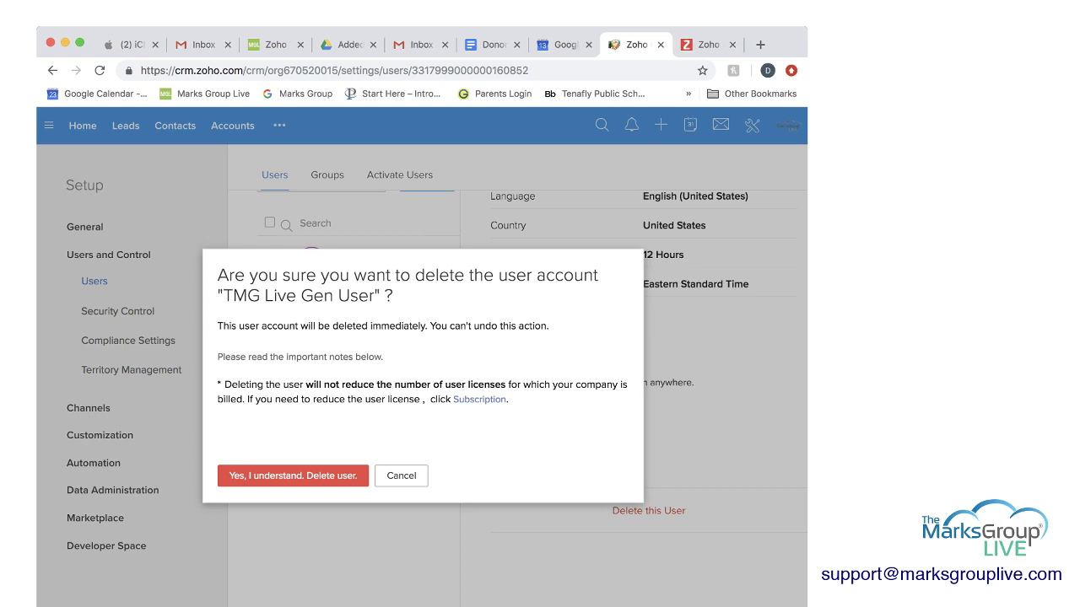
{"action": "key", "text": "Escape"}
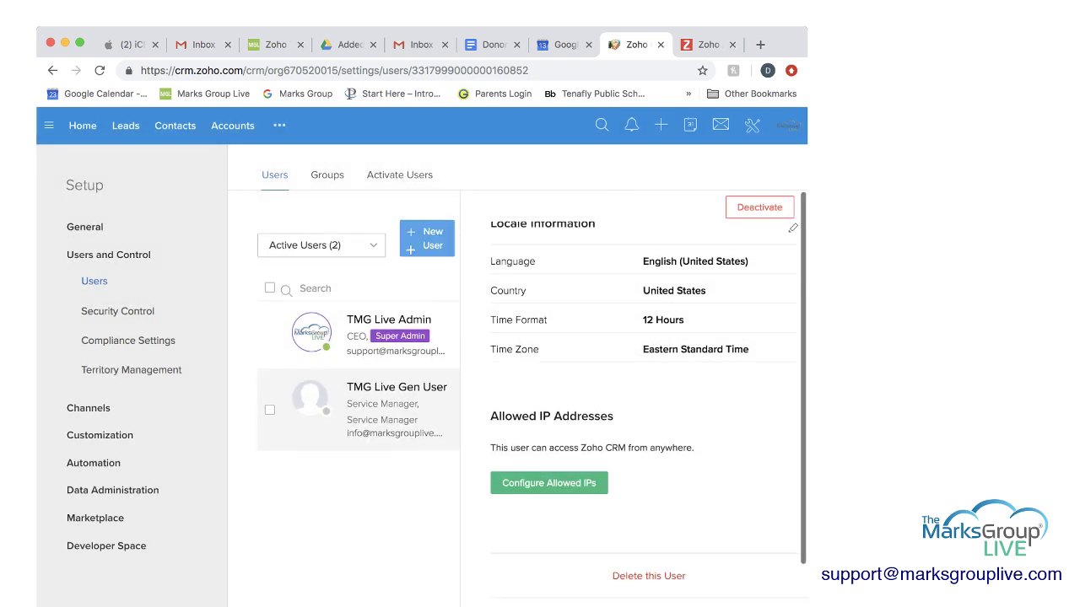
Step: Expand the Active Users dropdown to show the other user filters
{"action": "left_click", "coordinate": [321, 245]}
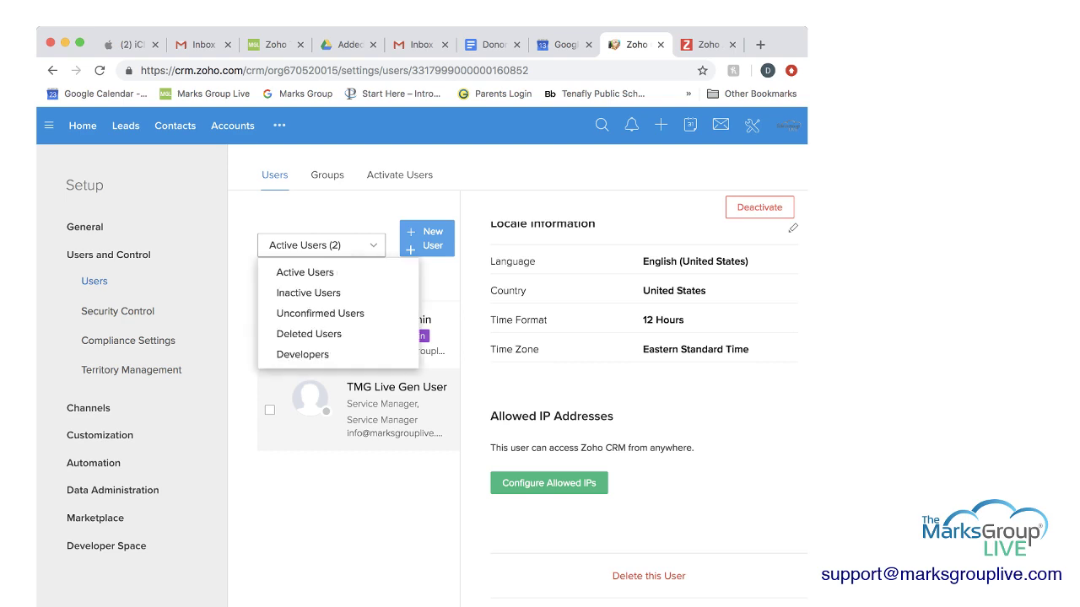